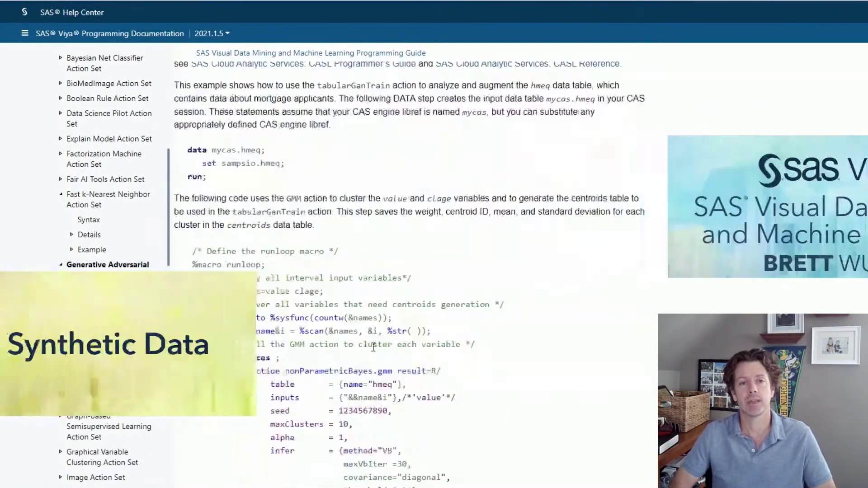
Step: Scroll the GAN action set example page down to the PROC CAS tabularGanTrain code
scroll(369, 345, down, 15)
scroll(367, 344, down, 6)
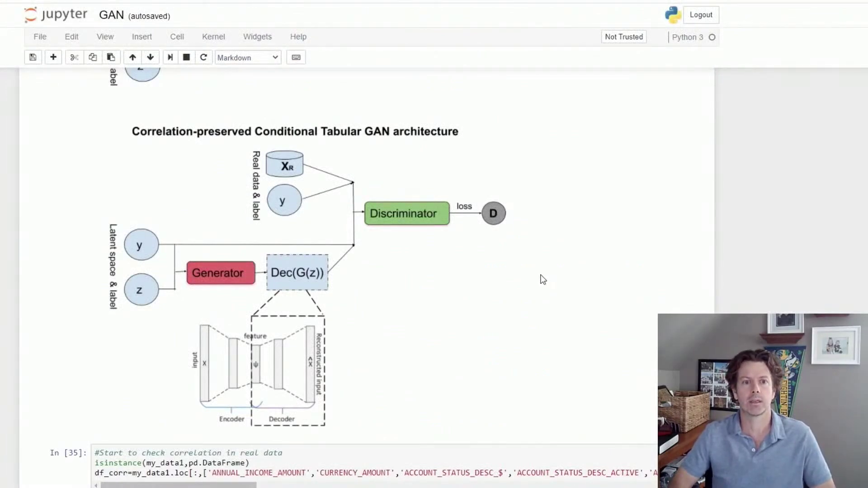
Step: Scroll the GAN notebook past the architecture diagram to the Original vs Synthetic Data heatmaps
scroll(540, 277, down, 15)
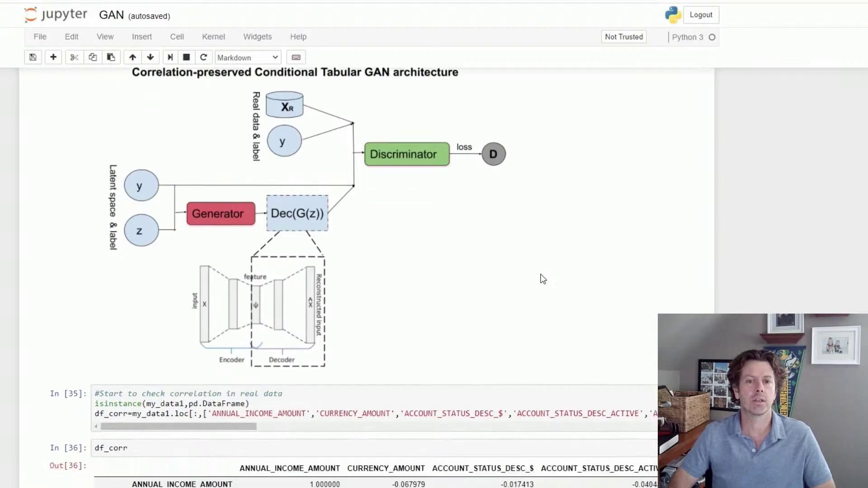
scroll(533, 275, down, 10)
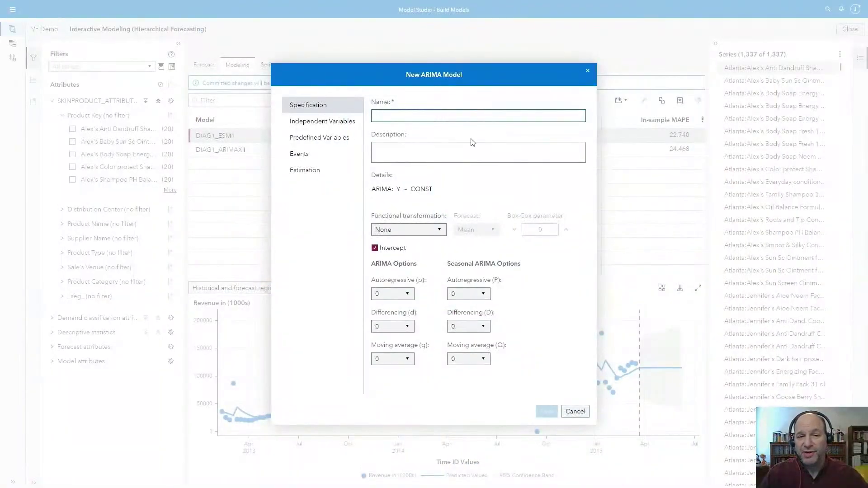
Step: Name the ARIMA model myARIMAX1 with p=1, d=1, seasonal Q=1 and no intercept
text(myARIMAX1)
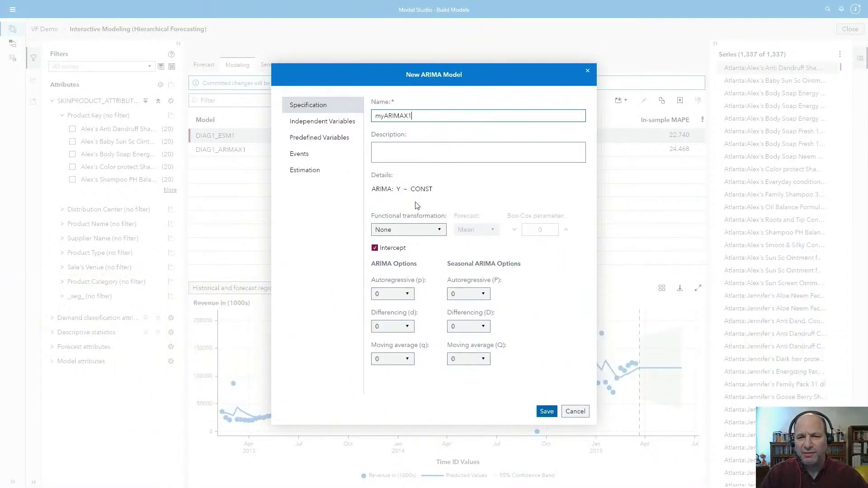
click(406, 296)
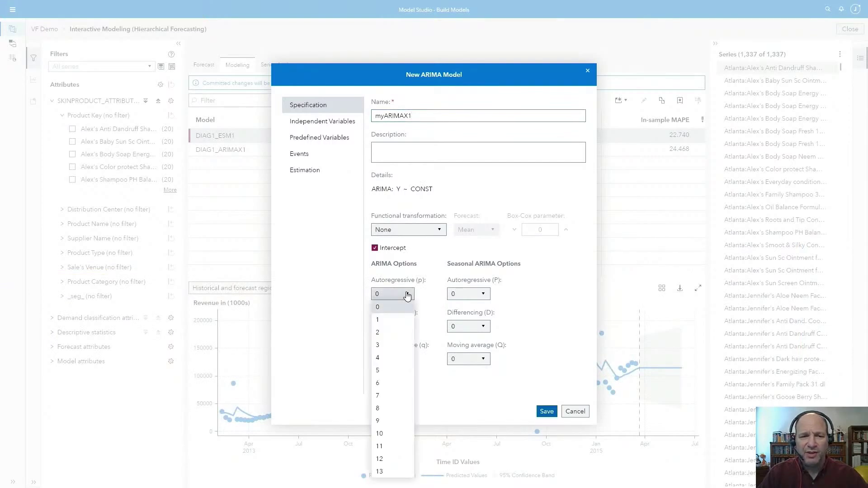
click(389, 321)
click(395, 332)
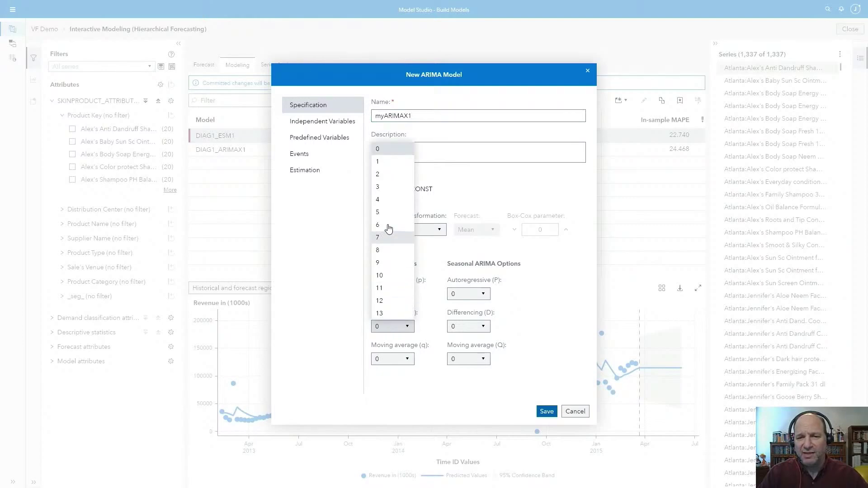
click(381, 167)
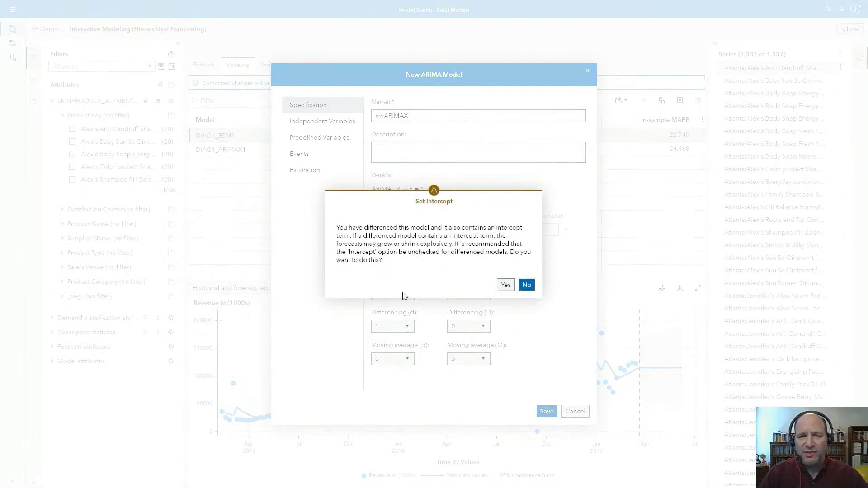
click(505, 285)
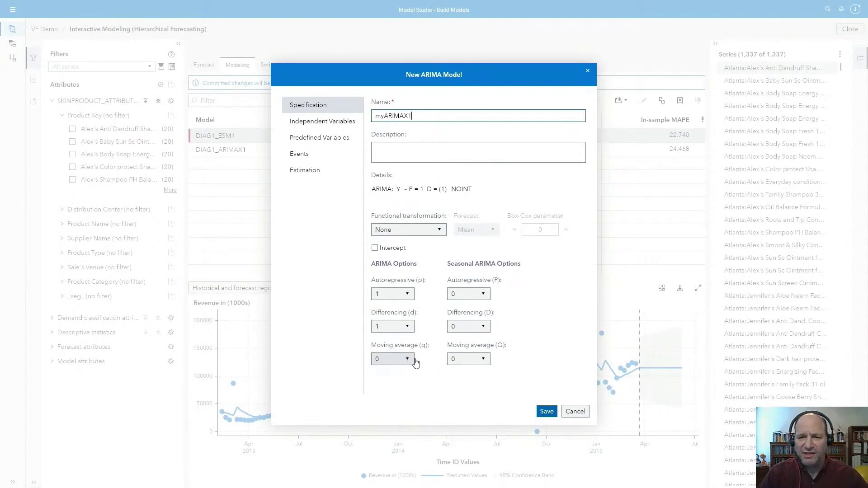
click(482, 360)
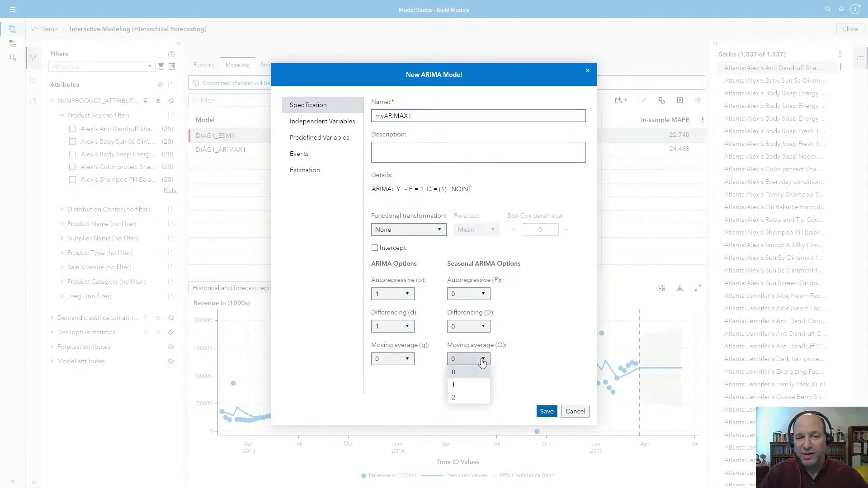
click(454, 385)
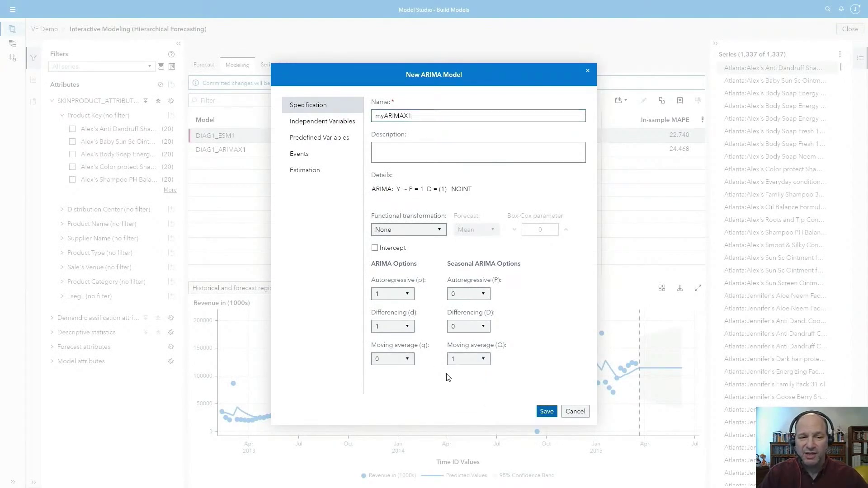
Step: Add the CHRISTMAS, NEWYEAR and POINT7 events to the model
click(315, 125)
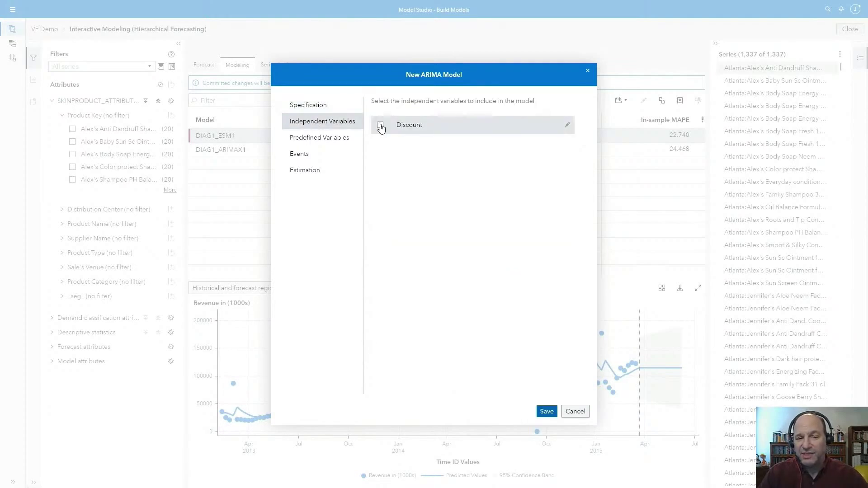
click(340, 152)
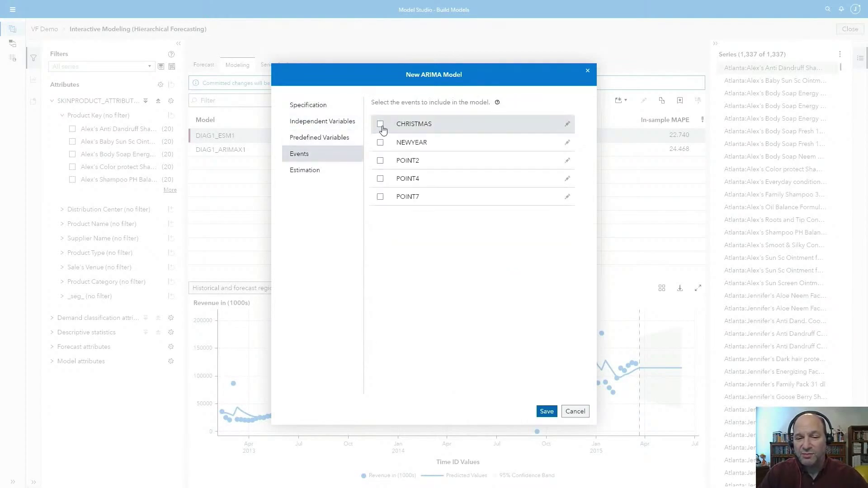
click(381, 126)
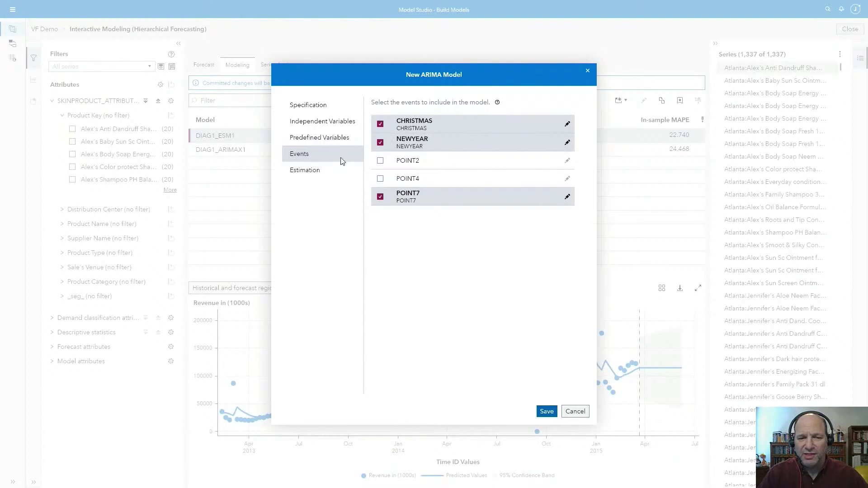
Step: Include the CUBIC predefined variable with a Log functional transformation
click(326, 143)
click(481, 160)
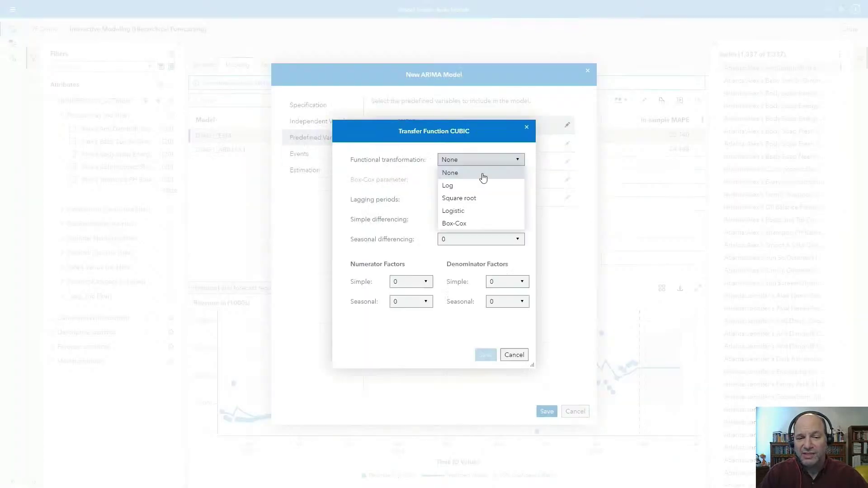
click(457, 186)
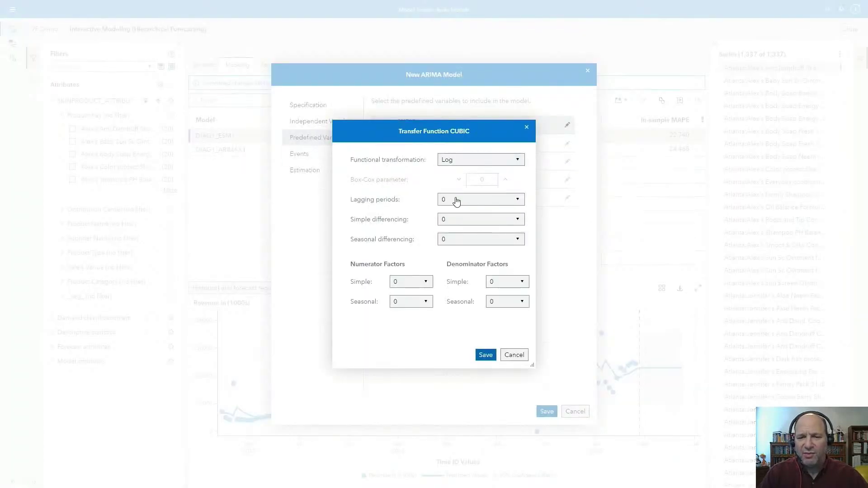
click(481, 355)
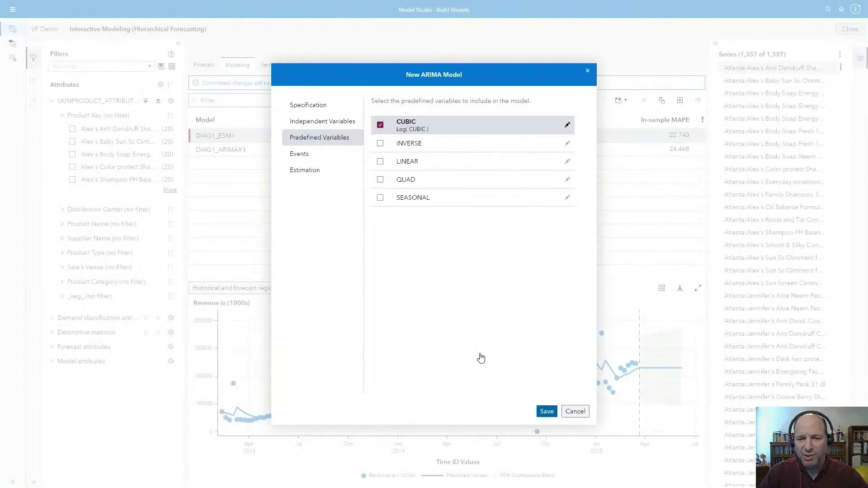
Step: Review the myARIMAX1 specification summary and save the model
click(313, 109)
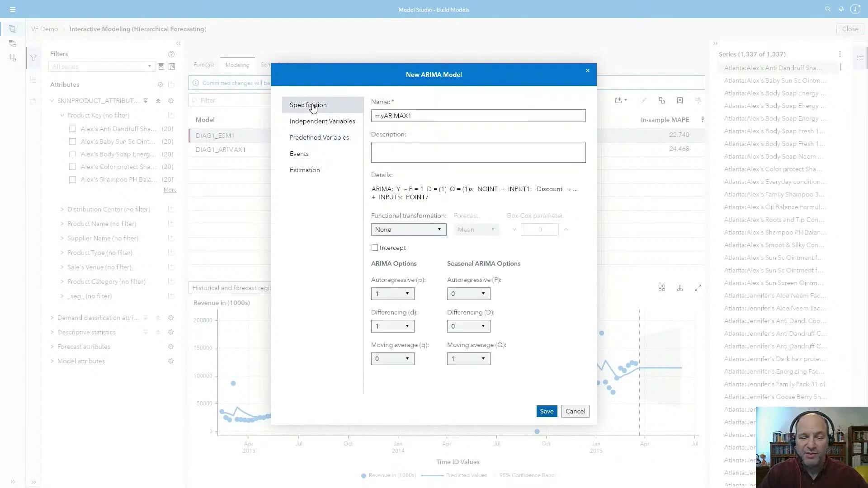
click(544, 412)
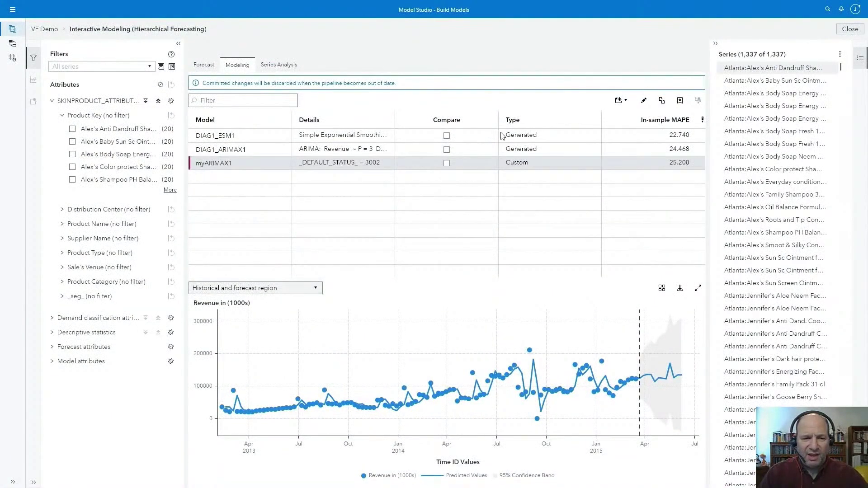
Step: Add ACF, PACF and IACF charts beside the Revenue series for DIAG1_ARIMAX1
click(378, 151)
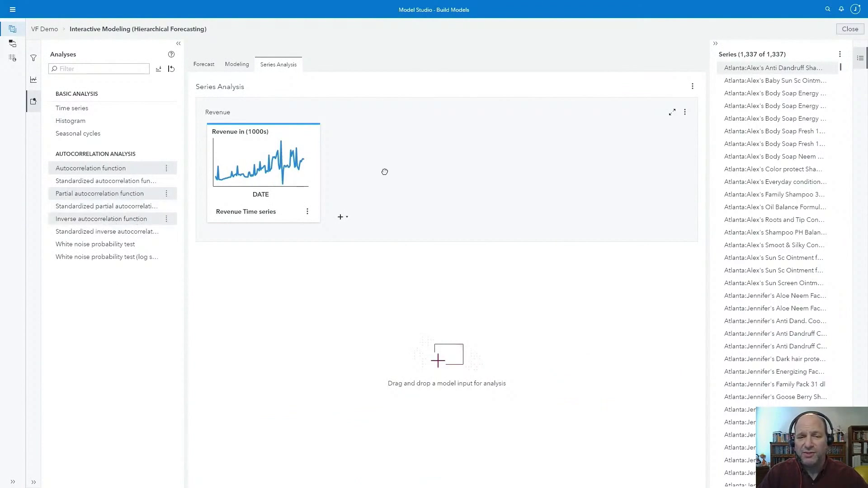
drag(384, 171, 417, 211)
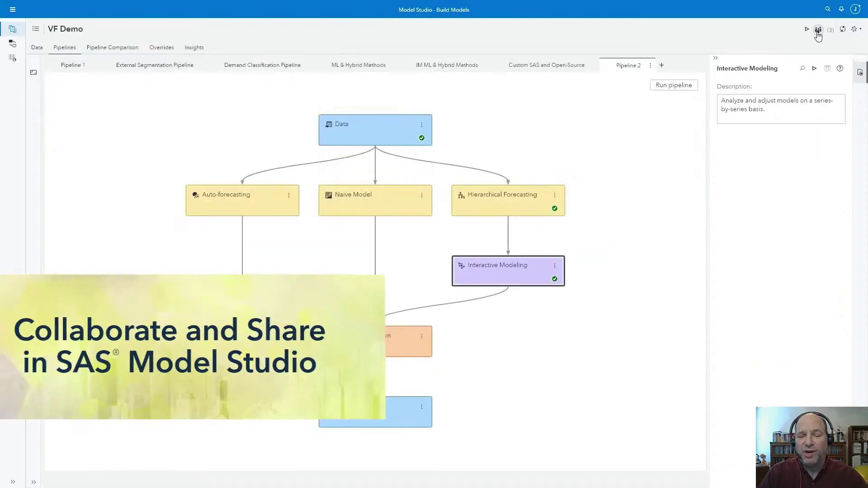
click(817, 30)
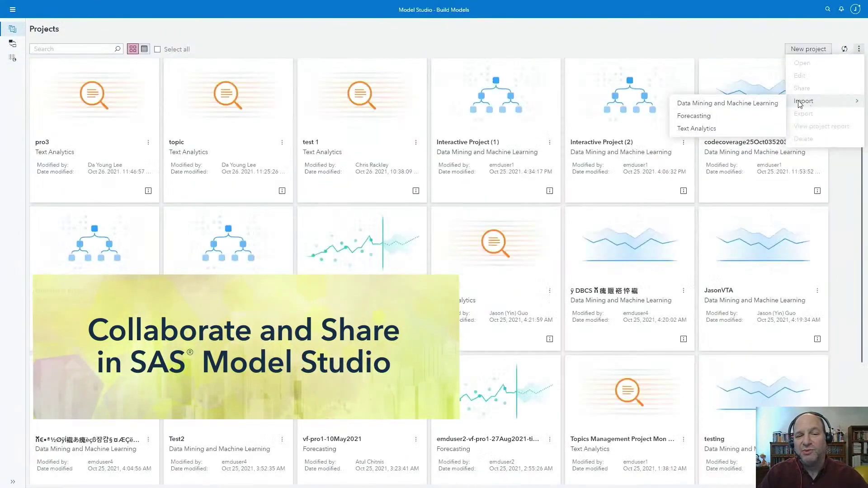
Step: Import the Trinket_Shoppe_v1_1.far archive as a forecasting project
mouse_move(798, 102)
click(714, 119)
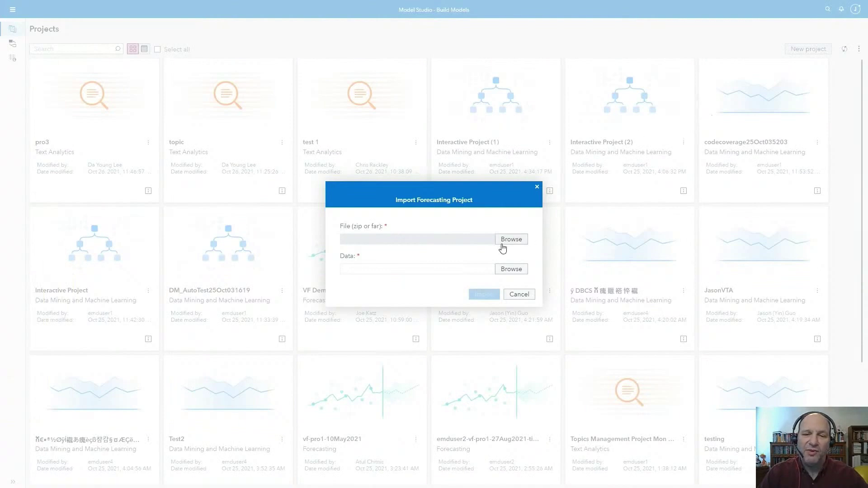
click(502, 245)
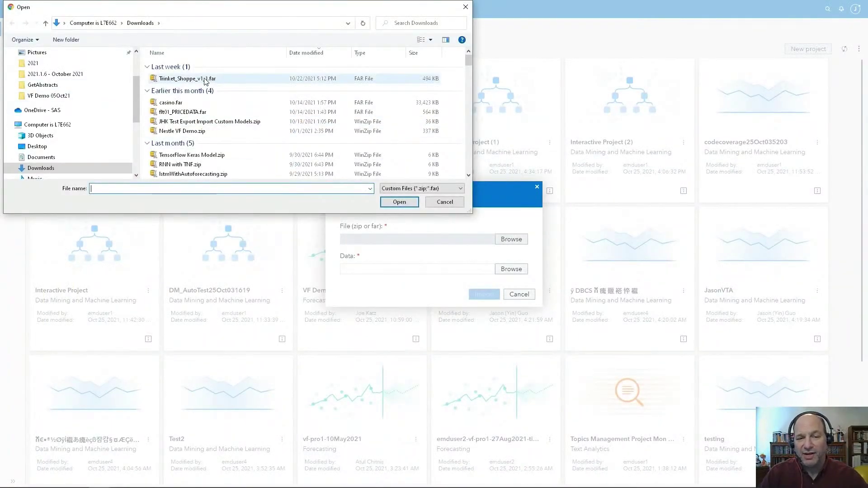
click(204, 79)
click(393, 203)
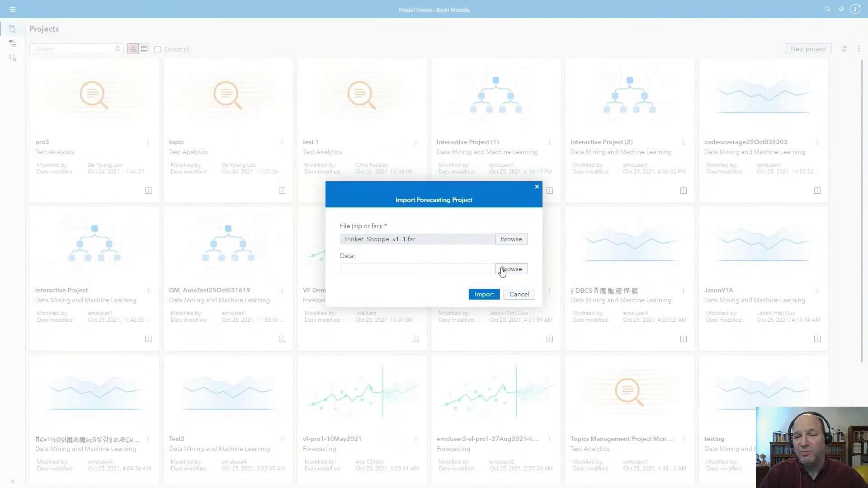
click(480, 295)
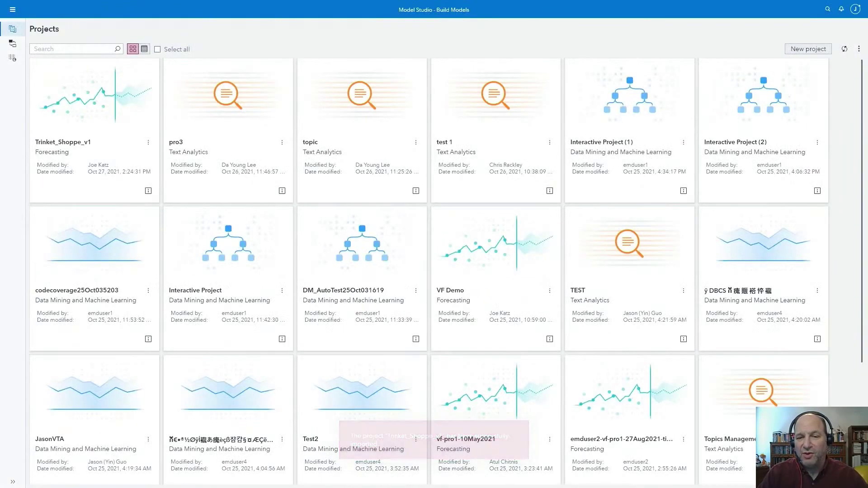
Step: Open Trinket_Shoppe_v1's override management and inspect the filters of both override groups
click(64, 142)
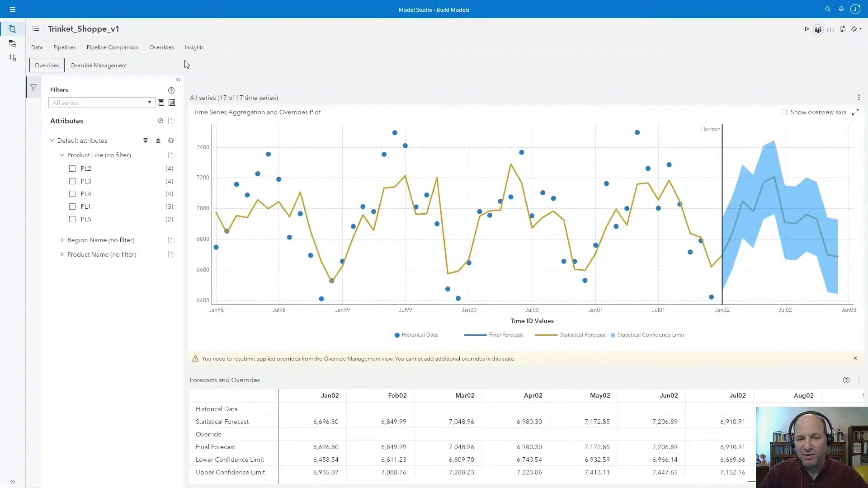
click(102, 66)
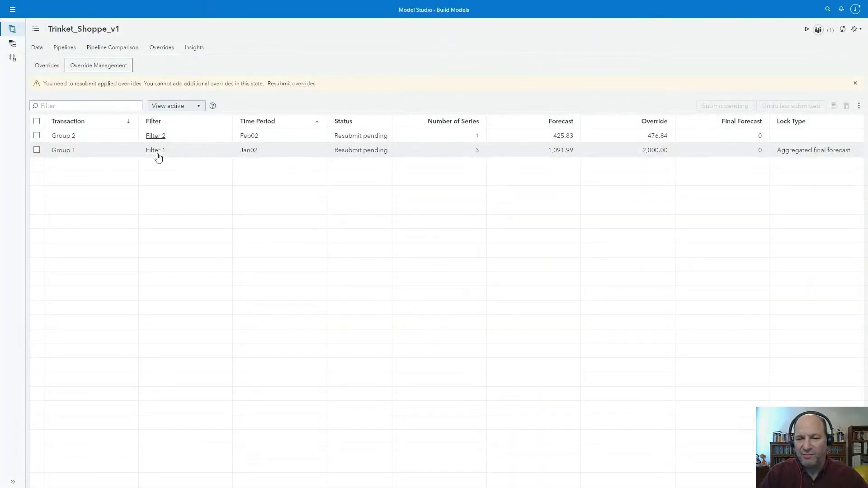
mouse_move(158, 157)
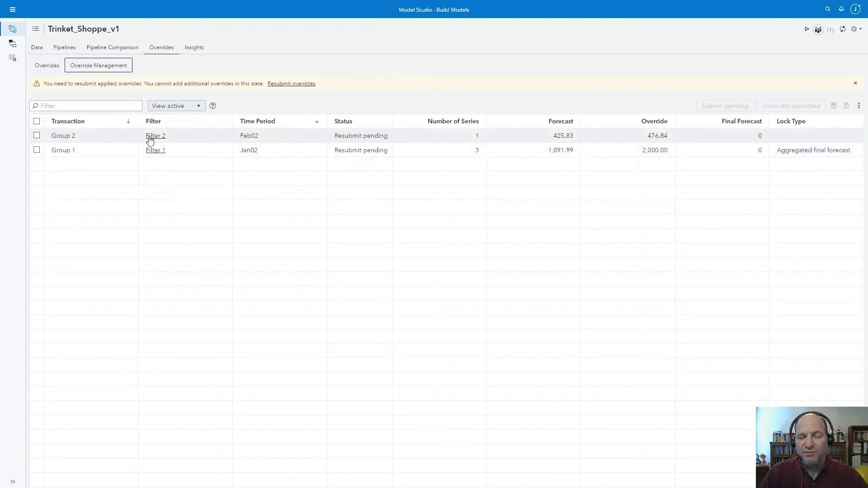
mouse_move(149, 140)
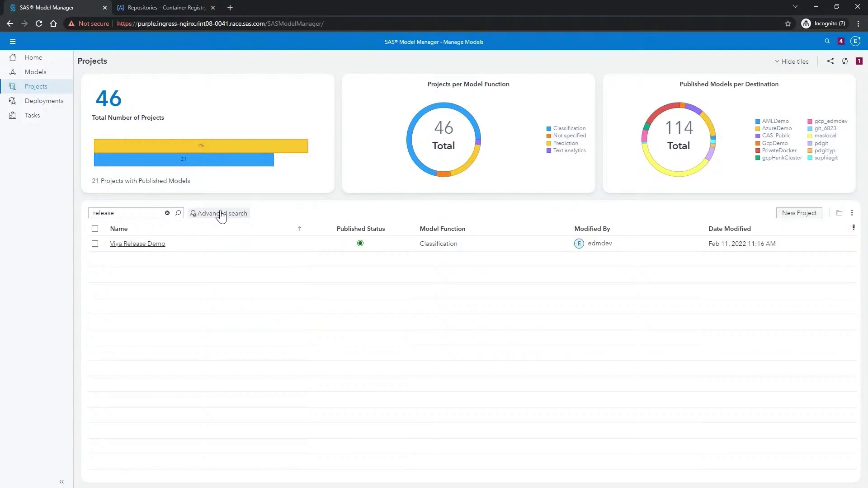
Step: Open the Viya Release Demo project and check the Gradient Boosting (Adv Template) model
click(141, 246)
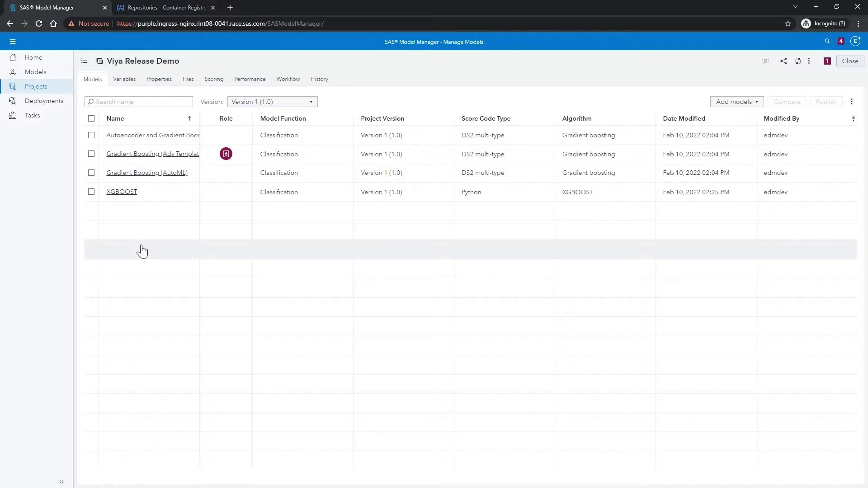
click(92, 155)
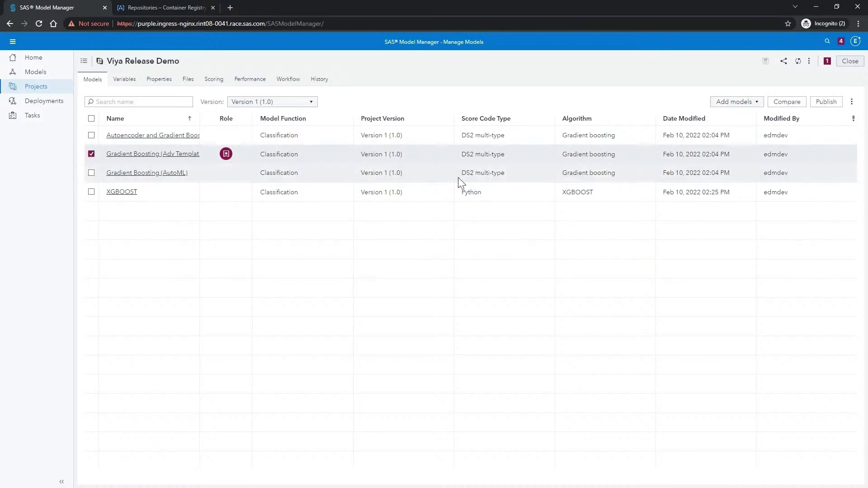
Step: Publish the model to the gcp_edmdev destination under the name Release_Example_GCP
click(824, 102)
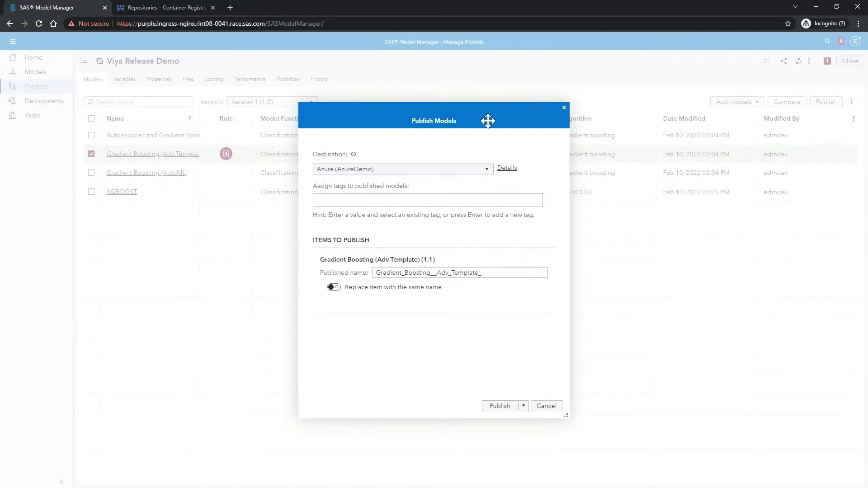
click(488, 170)
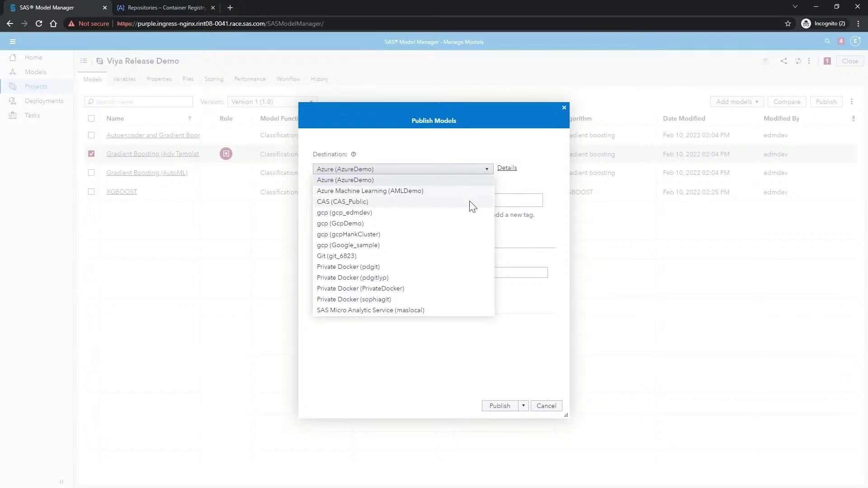
click(470, 216)
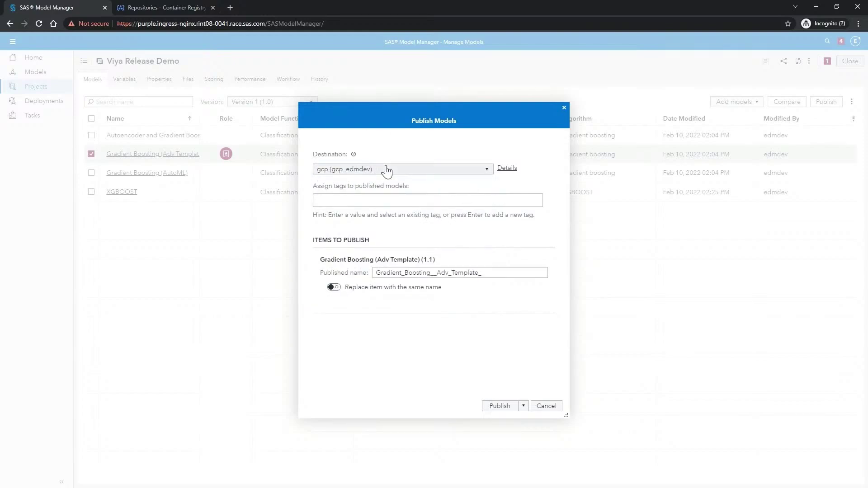
double_click(474, 271)
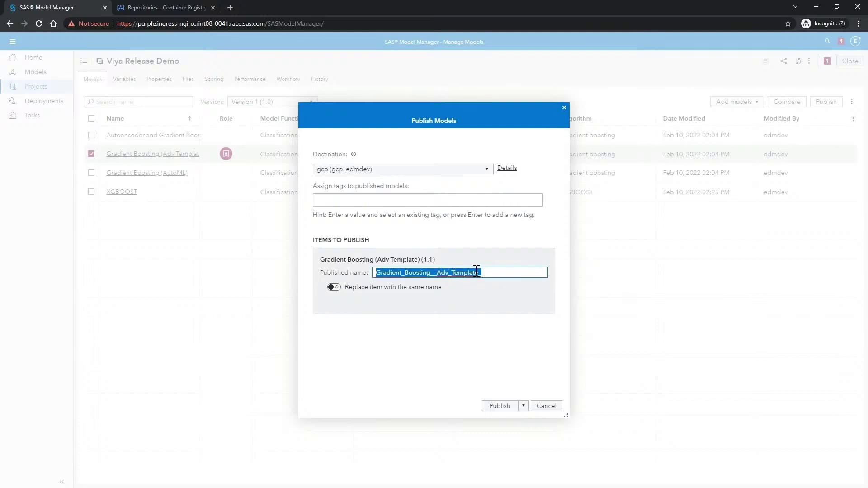
text(Release)
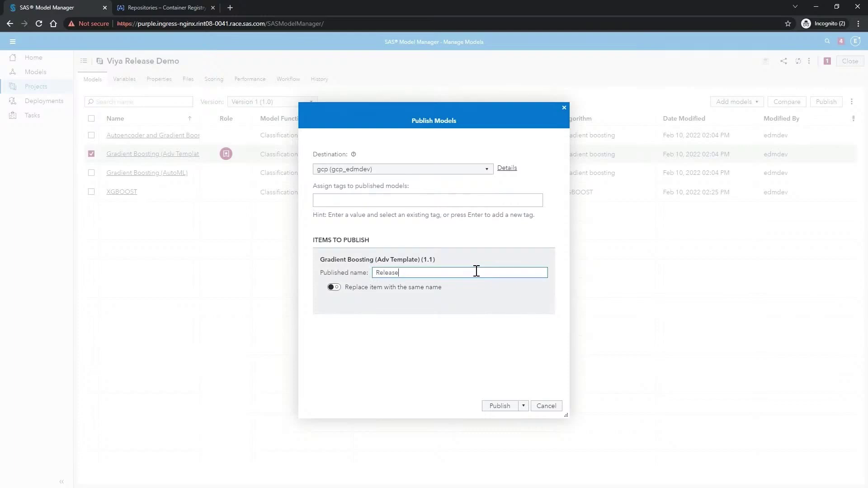
text(_Example_GCP)
click(492, 406)
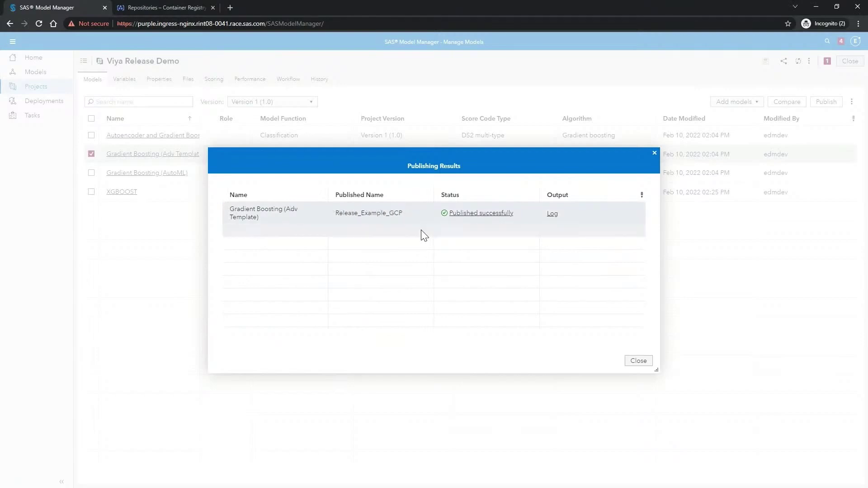
click(638, 362)
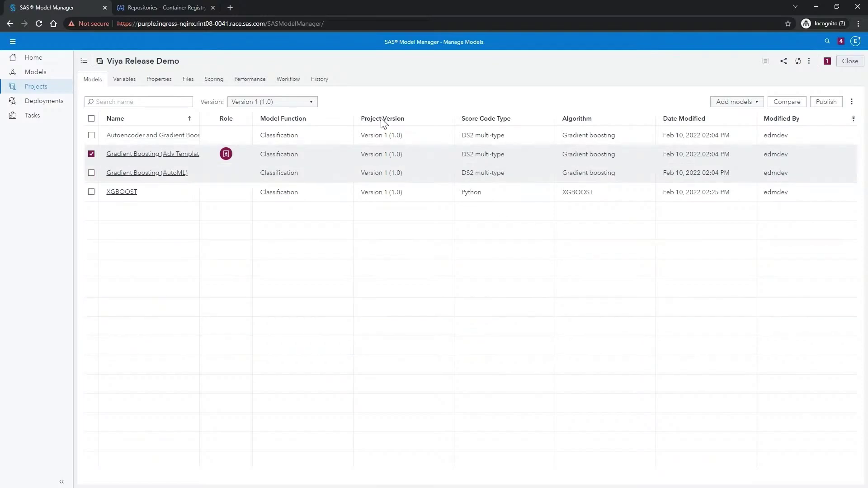
Step: List the project's publishing validation tests on the Scoring tab
click(212, 81)
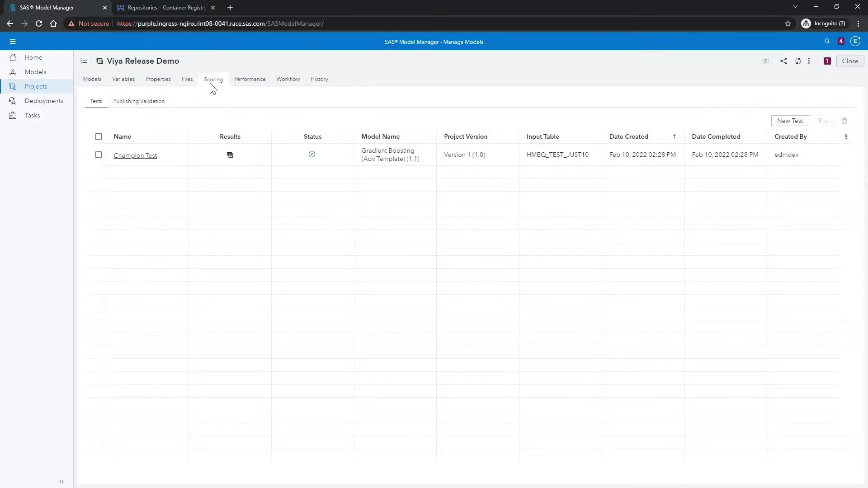
click(163, 107)
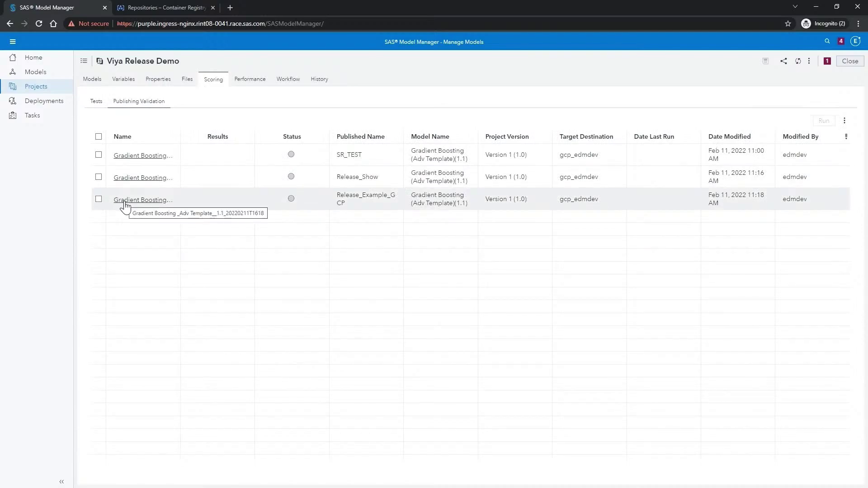
Step: Set HMEQPERF_1_Q1 as the Release_Example_GCP test's input table and run the validation
click(126, 205)
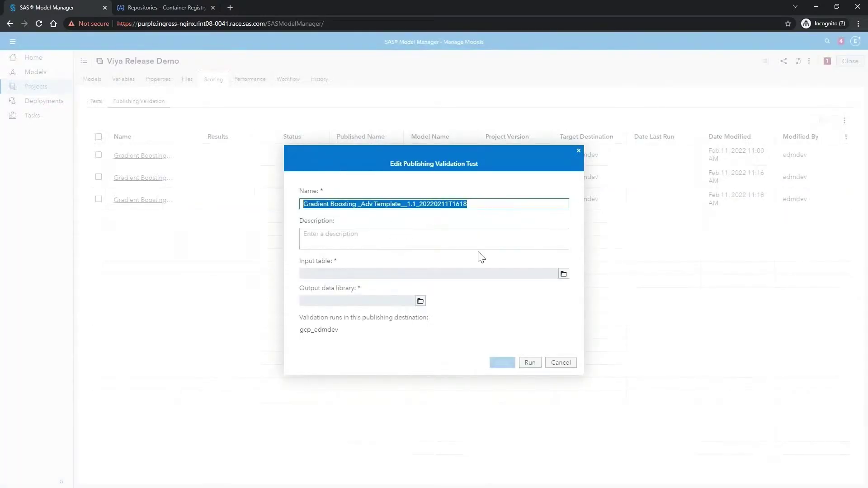
click(565, 281)
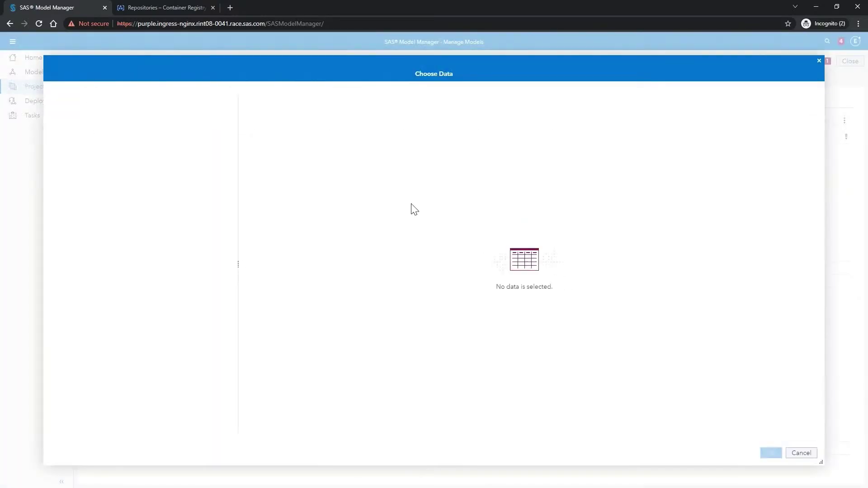
click(118, 121)
text(hmeq)
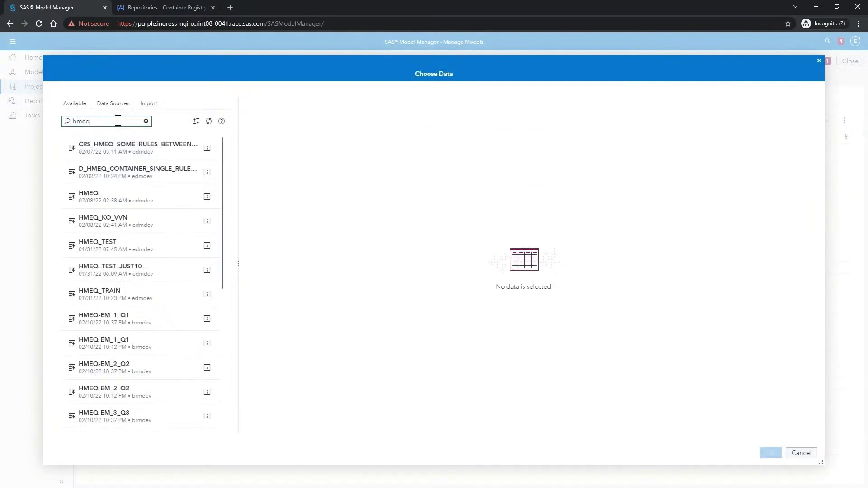
scroll(171, 214, down, 2)
scroll(171, 214, down, 4)
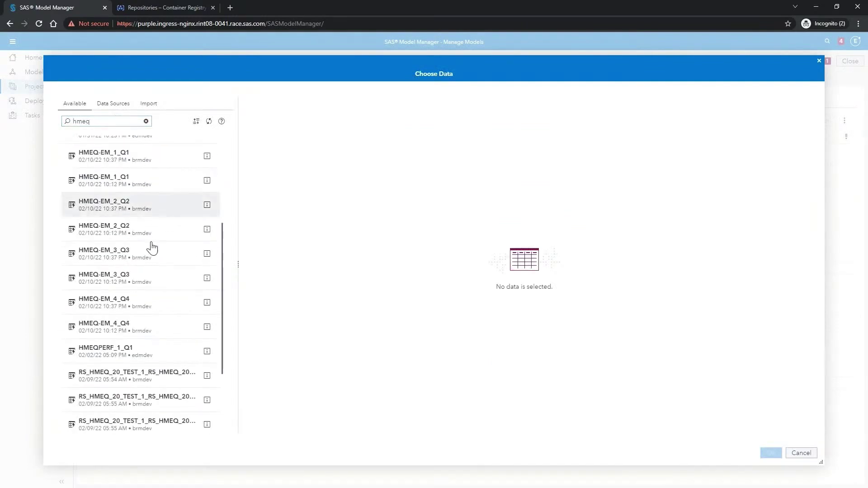
click(118, 351)
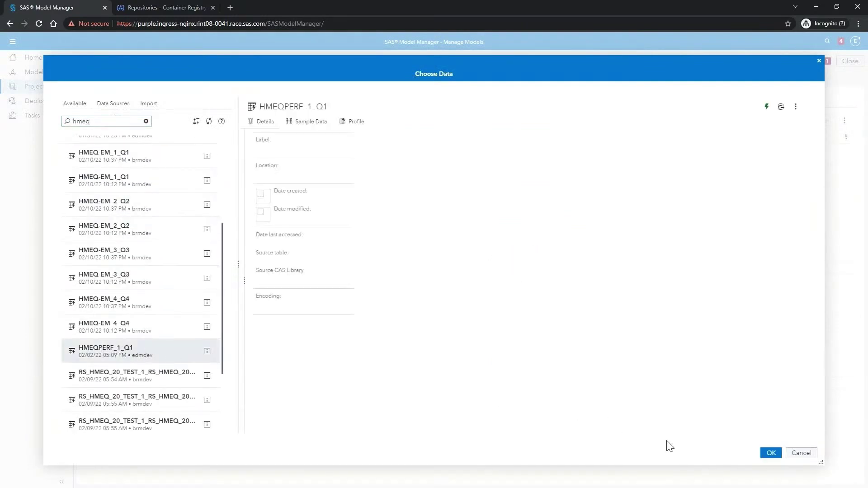
click(772, 454)
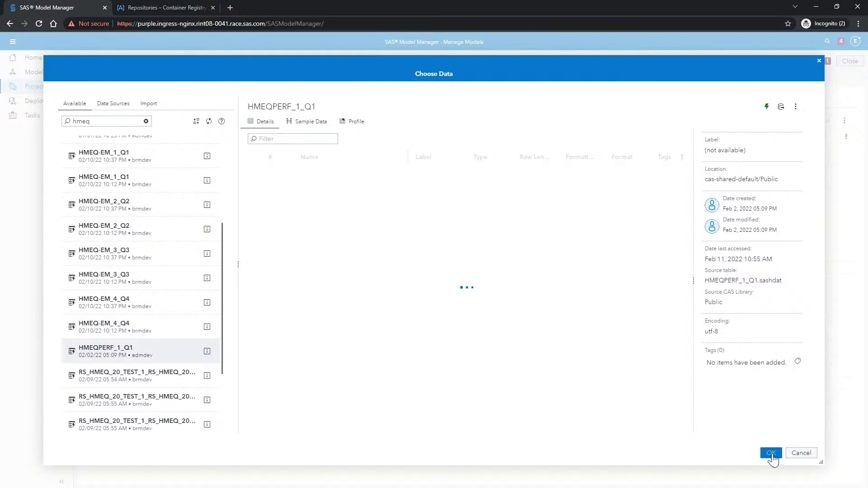
click(772, 454)
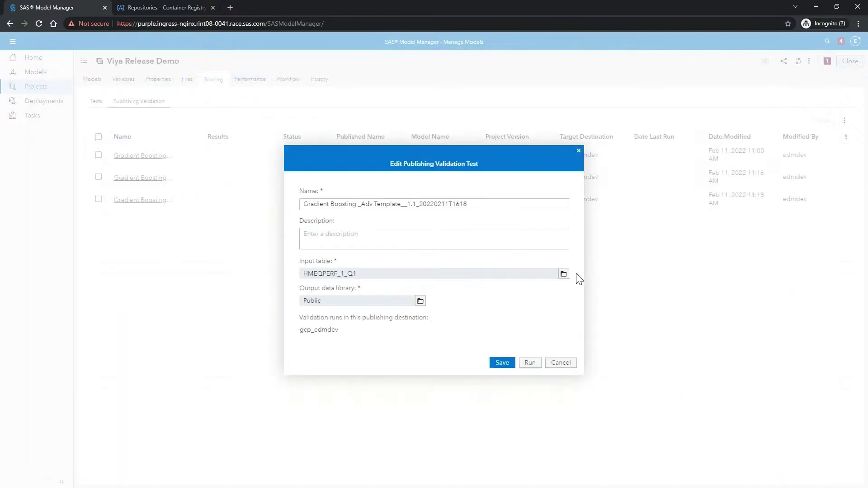
click(531, 364)
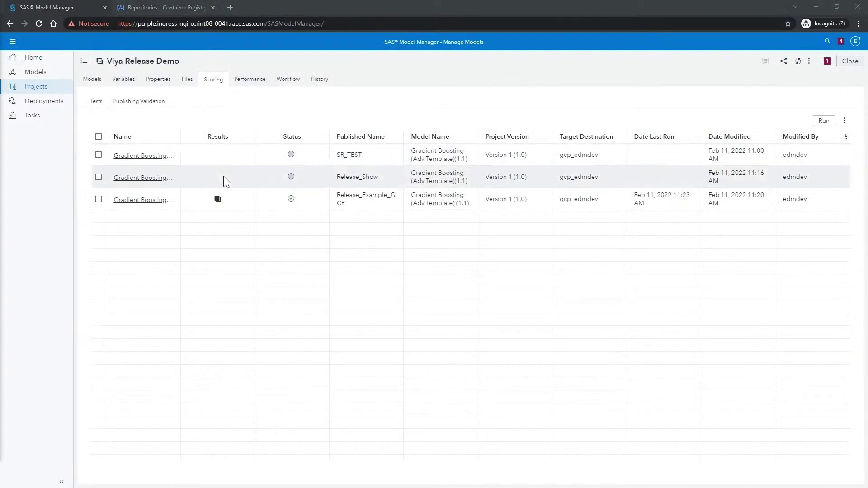
click(218, 200)
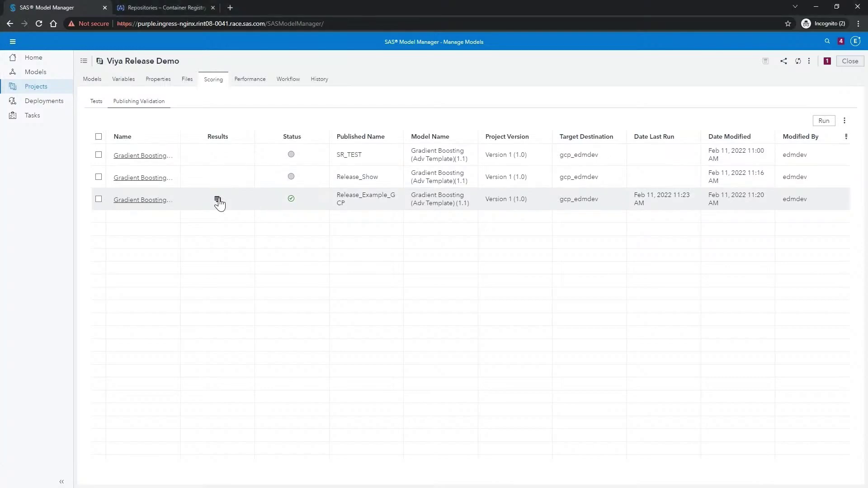
click(218, 200)
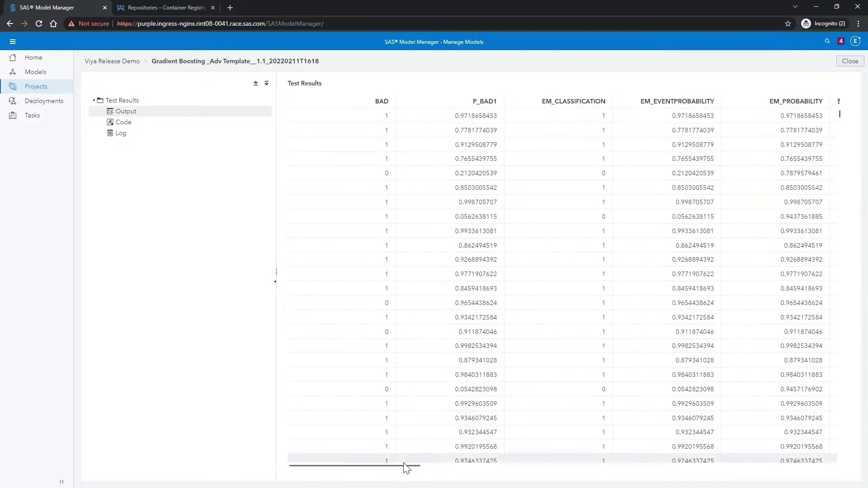
drag(407, 470, 389, 472)
click(852, 62)
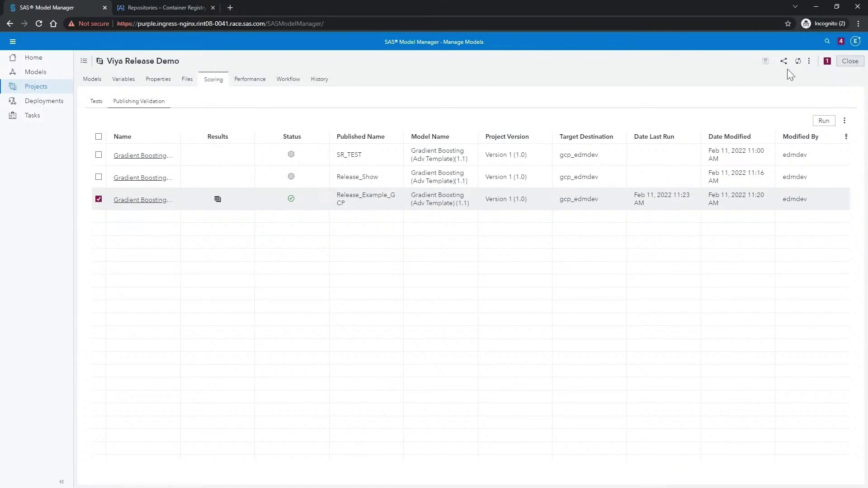
Step: Filter Container Registry repositories by 'Exam' and open release_example_gcp
click(171, 12)
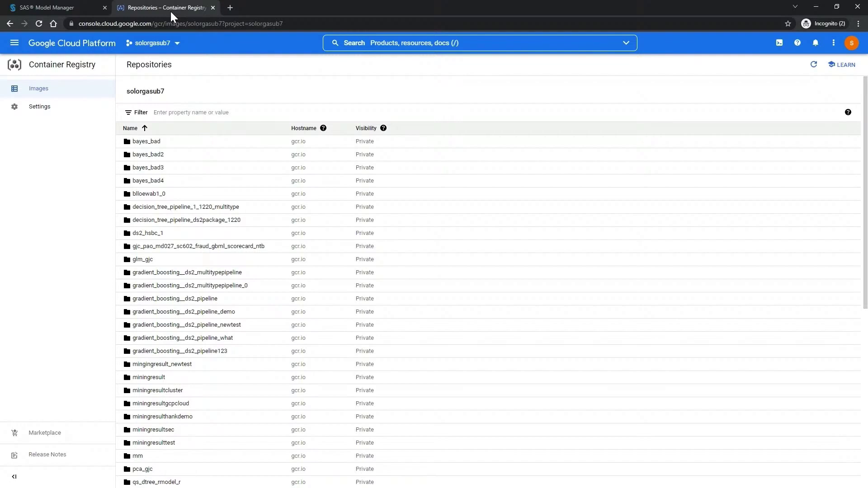
click(198, 111)
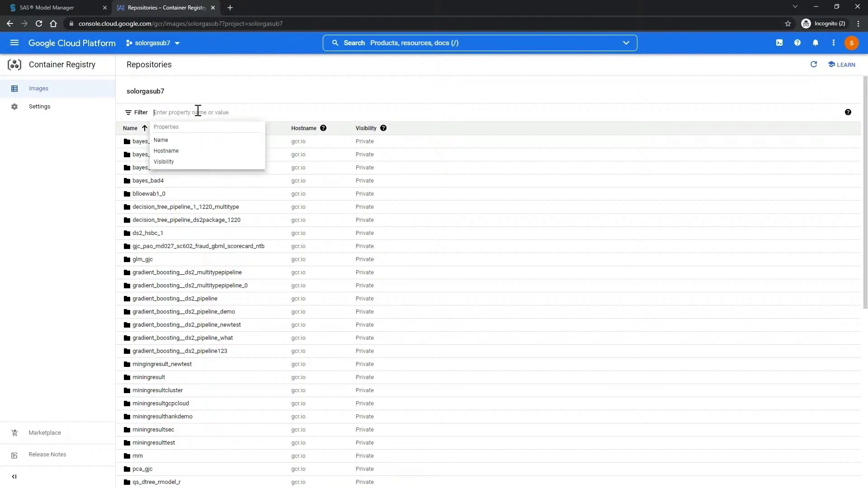
click(163, 114)
text(Exam)
click(180, 139)
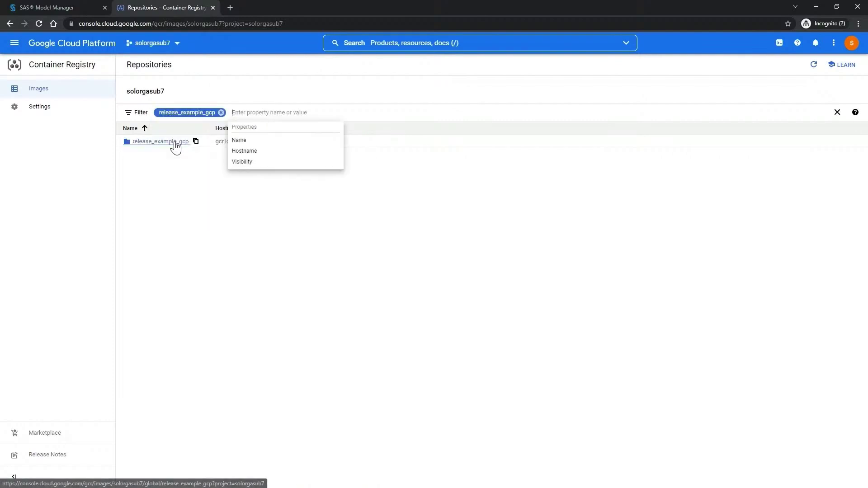
click(228, 198)
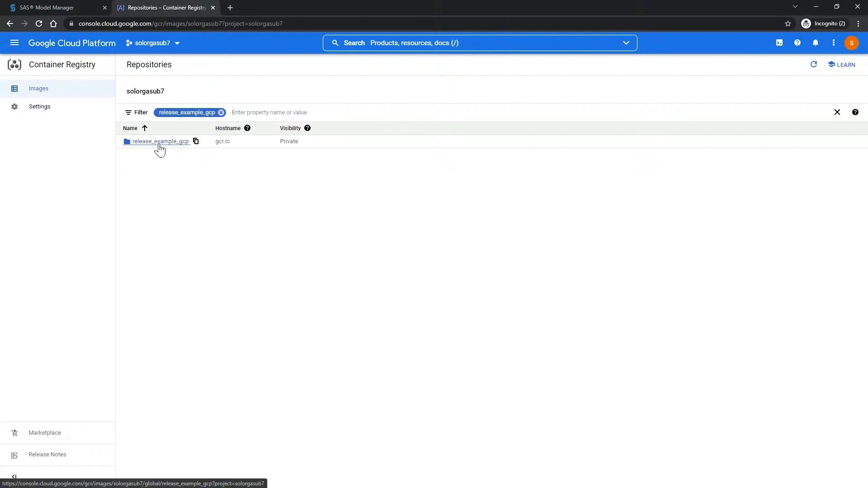